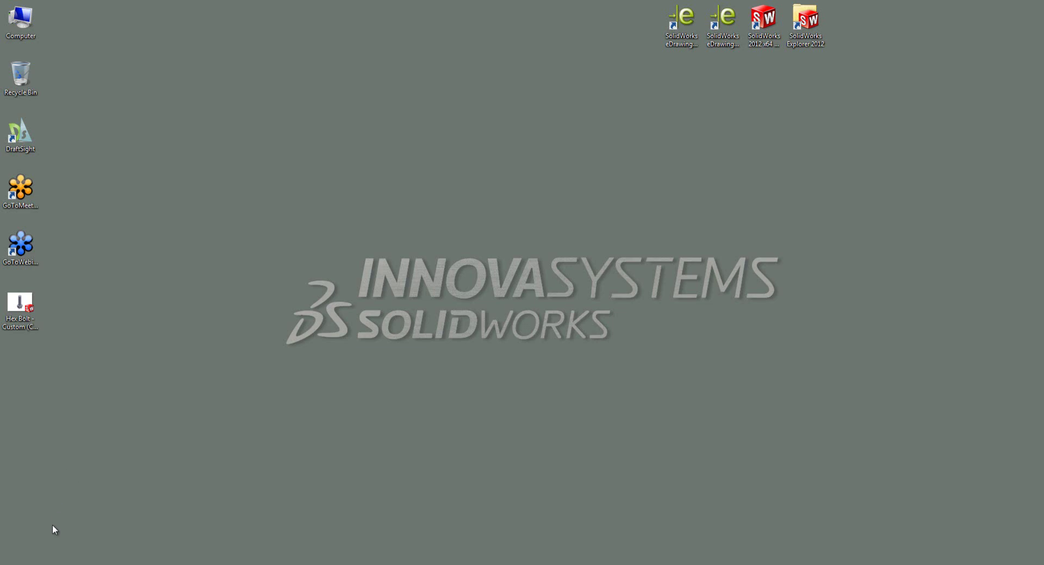
Launch SolidWorks Rx from All Programs > SolidWorks 2012 > SolidWorks Tools.
key(super)
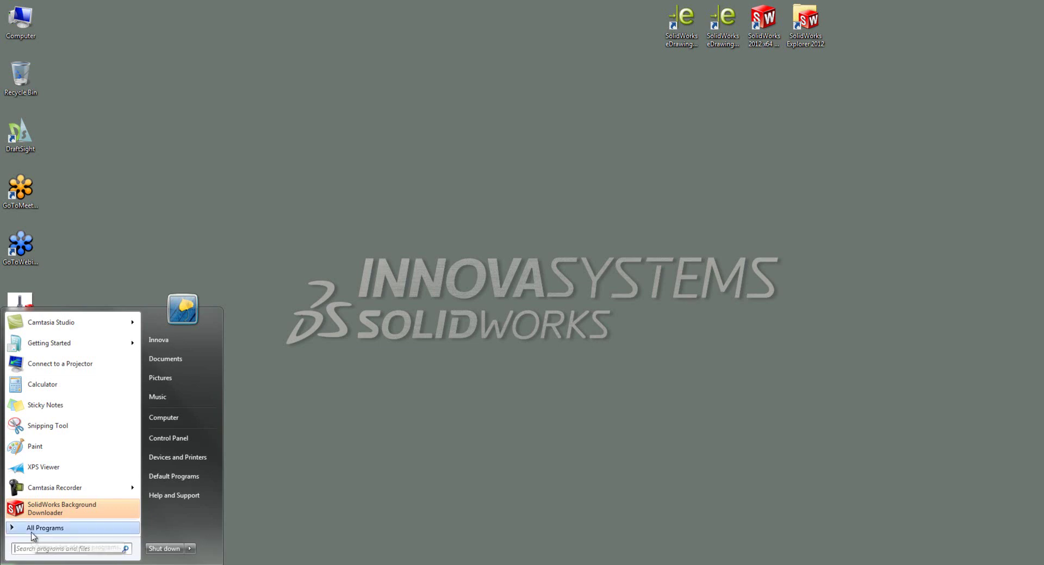
click(49, 528)
drag(138, 419, 142, 464)
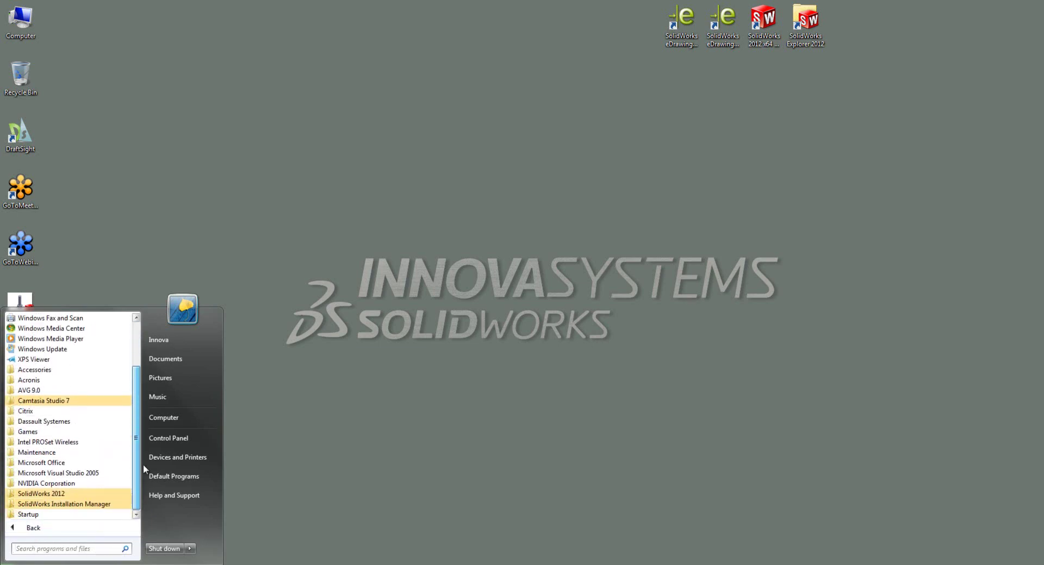
click(51, 495)
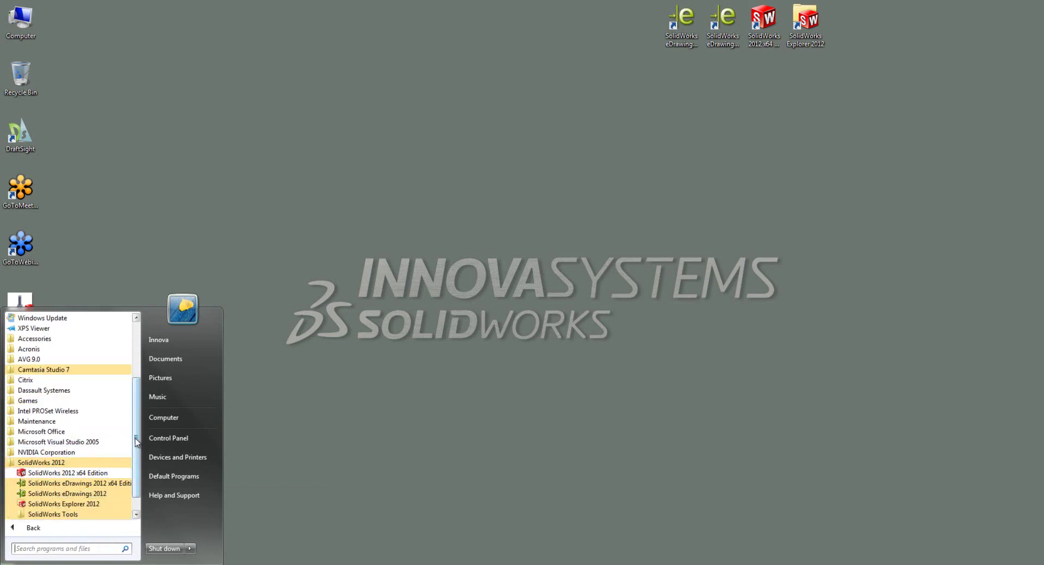
drag(139, 450, 140, 461)
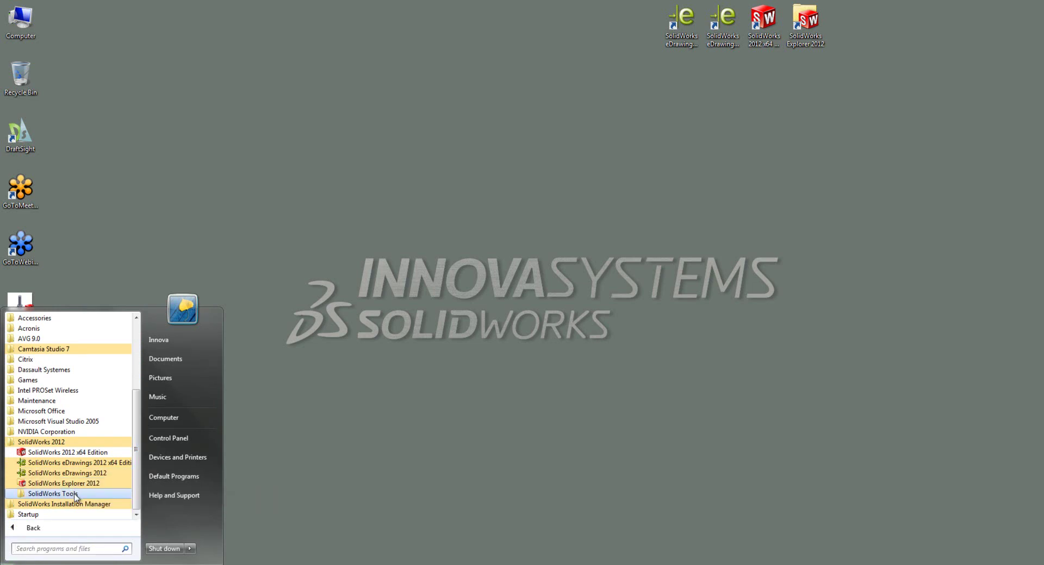
click(55, 494)
drag(139, 450, 141, 459)
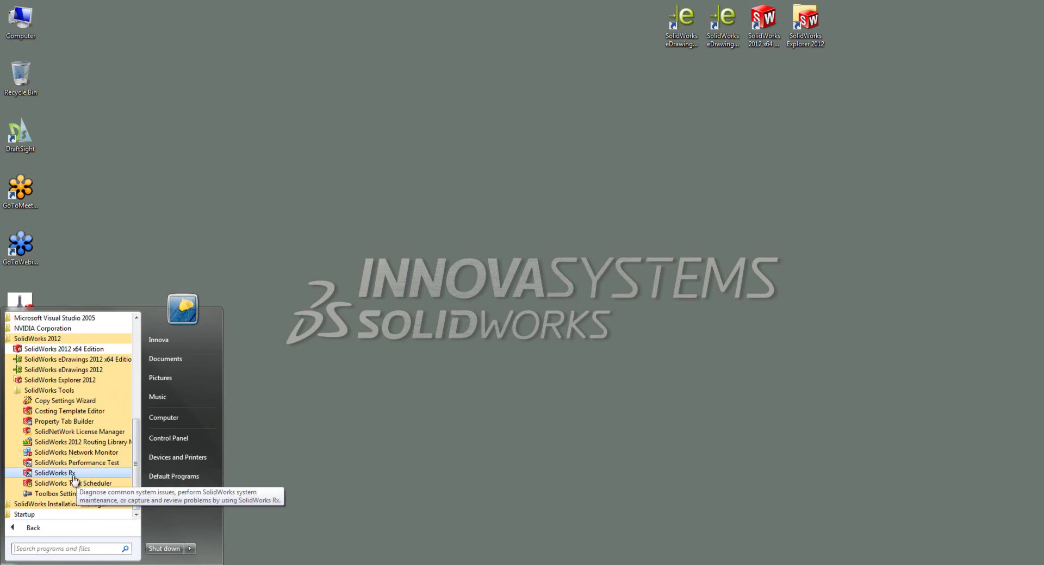
click(54, 474)
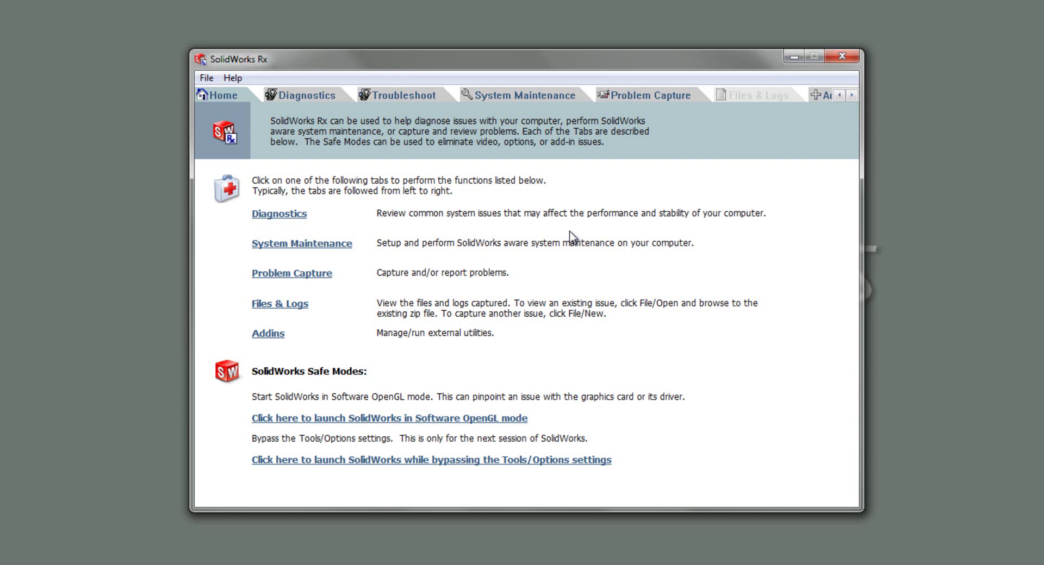
Show the Diagnostics tab and scroll through its results, including the unset Backup Directory warning.
click(300, 97)
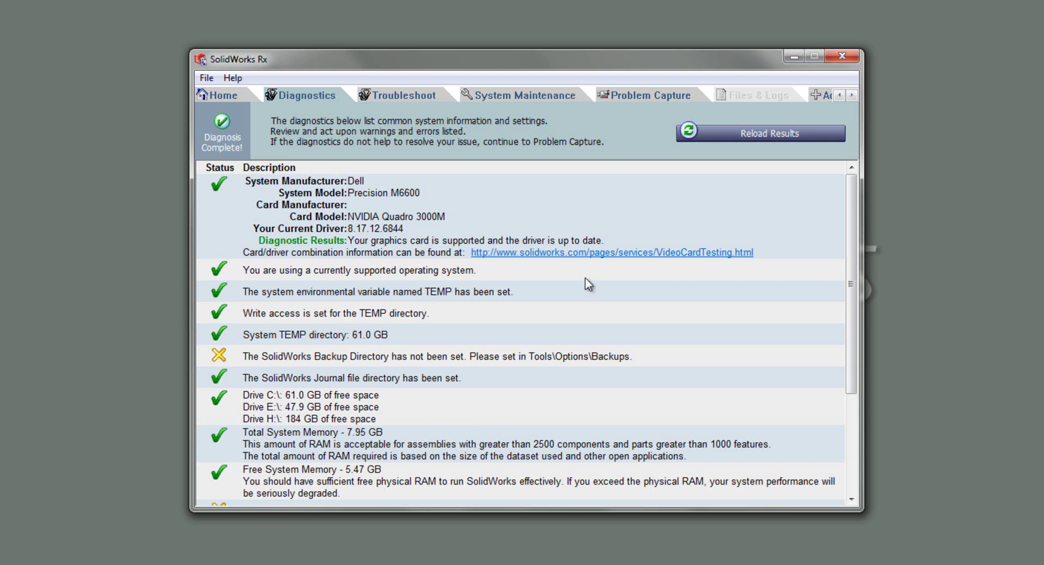
mouse_move(856, 234)
mouse_down()
mouse_move(869, 324)
mouse_move(860, 222)
mouse_up()
Scroll the Diagnostics list down to the remaining results and the status Key table.
drag(855, 236, 873, 289)
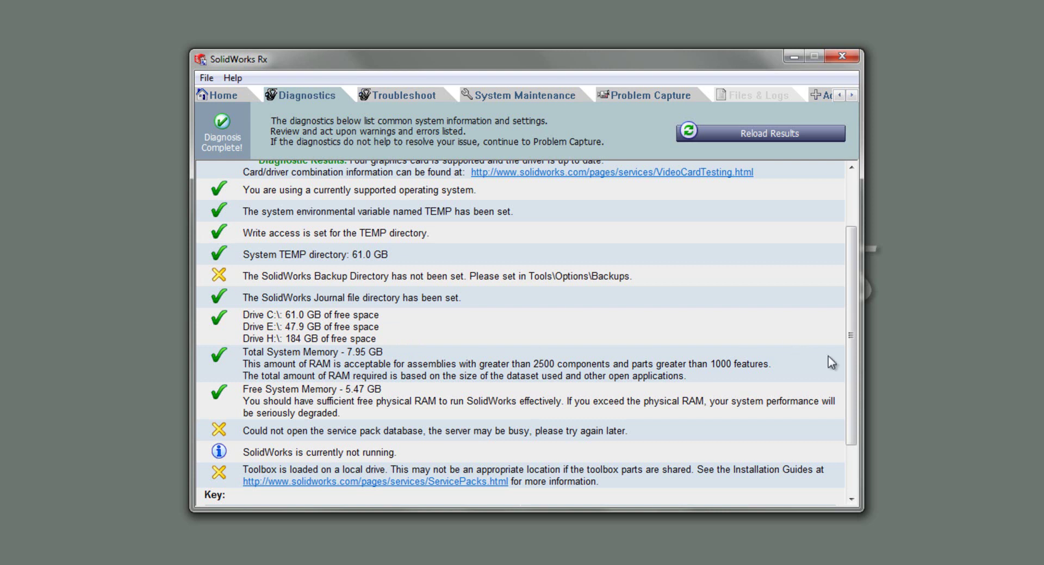
drag(852, 372, 855, 426)
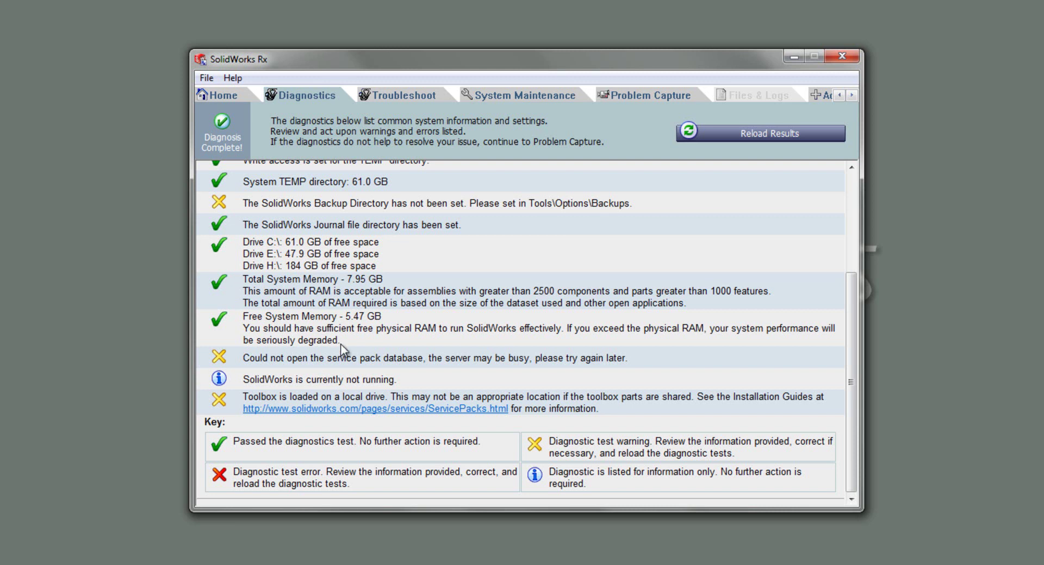
Switch to the Troubleshoot tab listing Knowledge Base topics from Installation to Web sites.
click(419, 96)
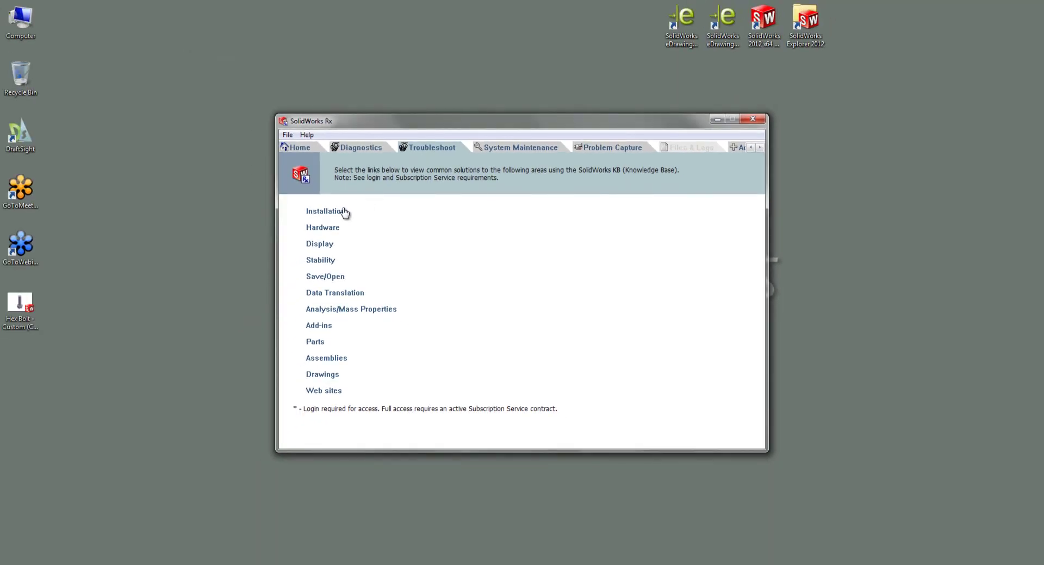
Open the Installation Knowledge Base topic and begin entering the portal sign-in e-mail address.
click(342, 212)
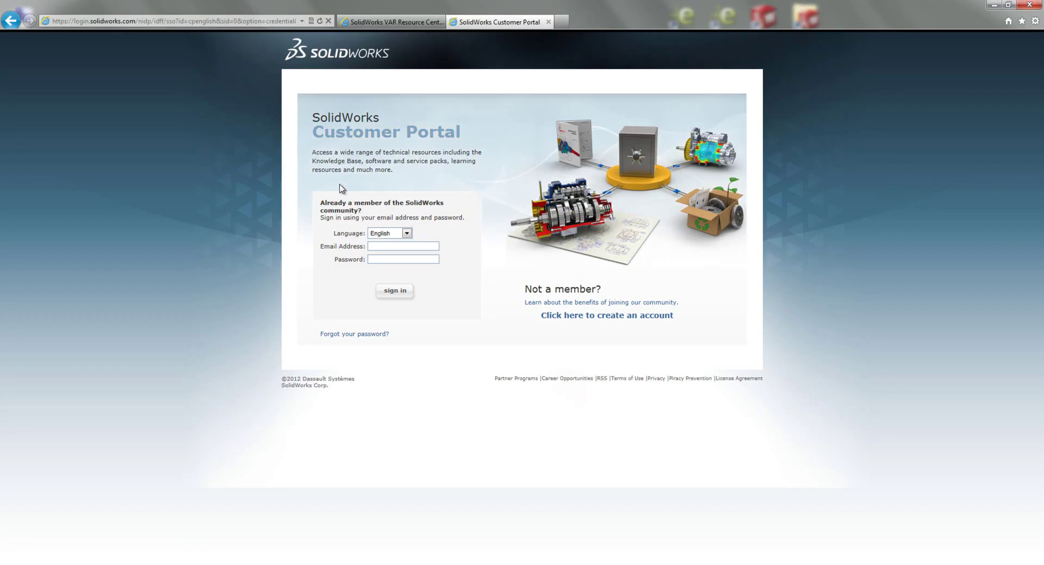
click(385, 246)
text(m)
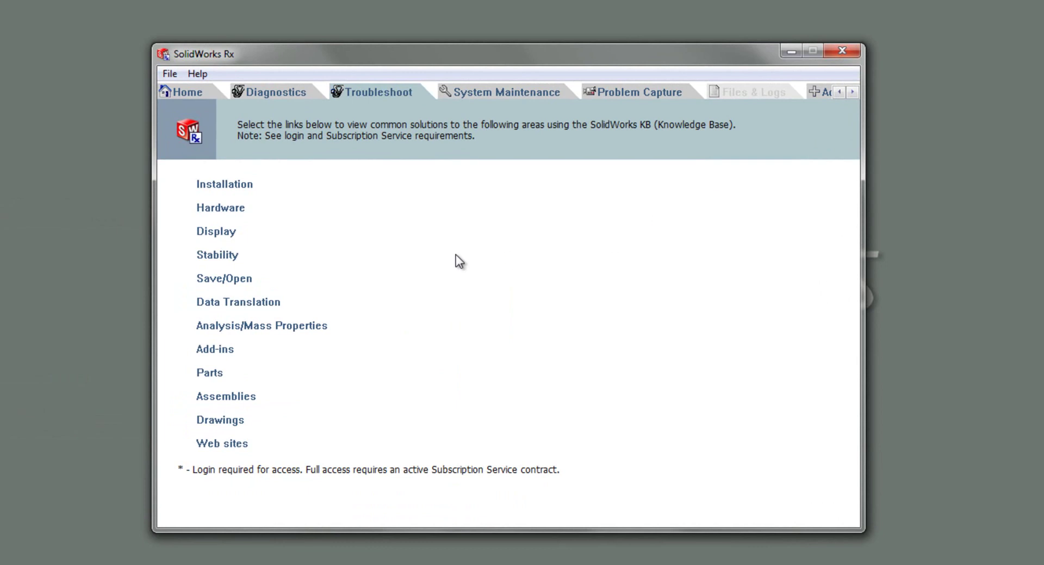
Show the System Maintenance tab with its four checked temporary-file cleanup locations.
click(508, 92)
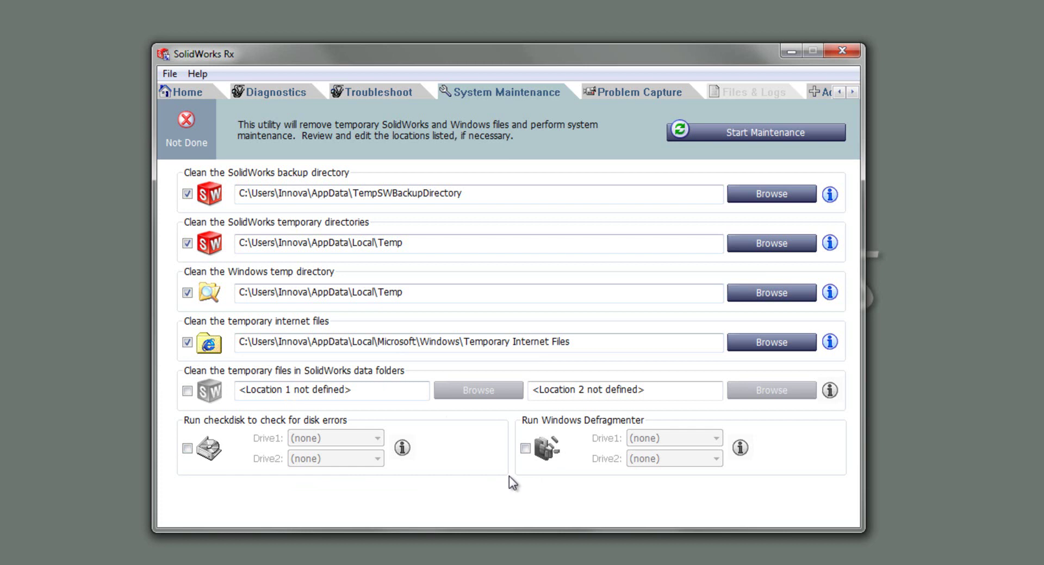
Show the Problem Capture tab listing the files to package into a 1.35 MB zip.
click(635, 94)
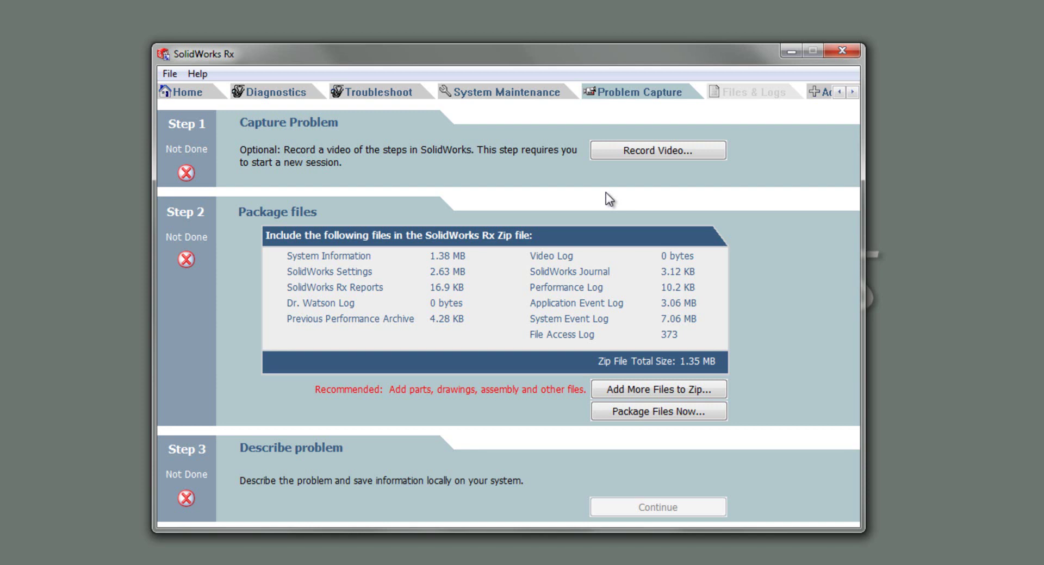
Start a new SolidWorks session with video recording and move the capture dialog aside.
click(634, 149)
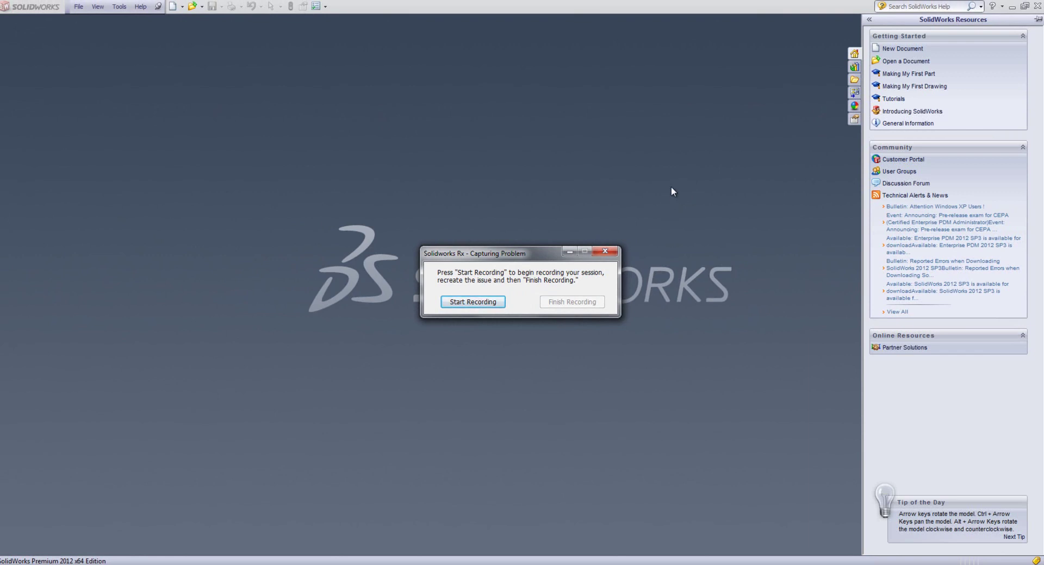
click(472, 302)
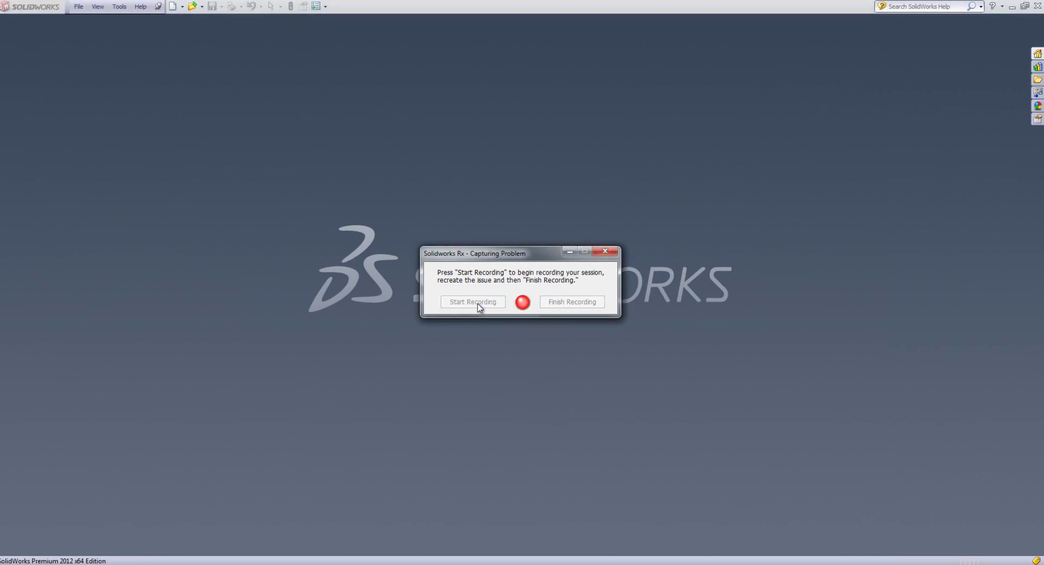
drag(486, 257, 852, 467)
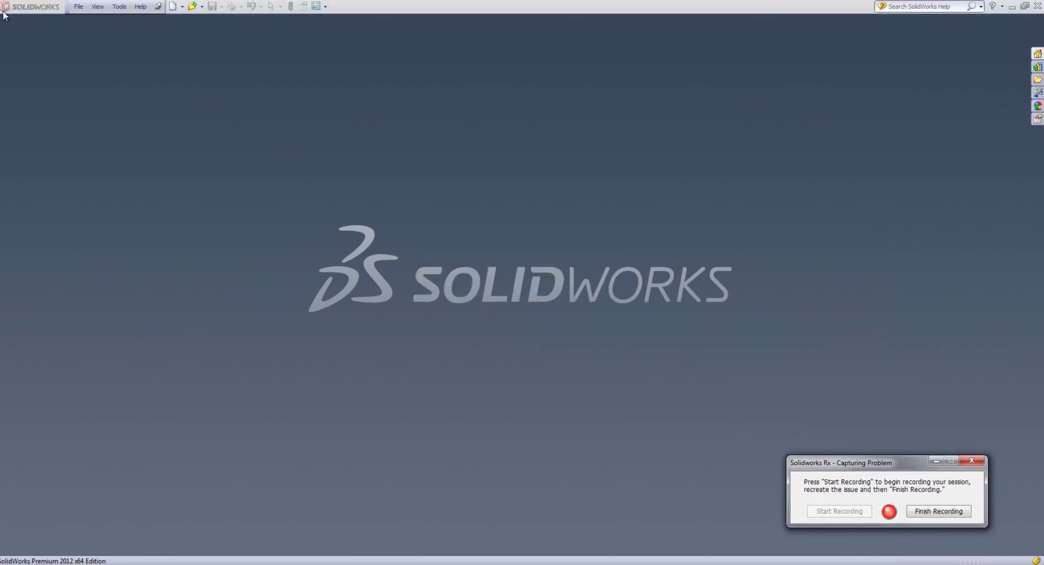
Open the Hex Bolt - Custom (Castle Slots) part, rotate it to its threaded end, and finish recording.
click(79, 6)
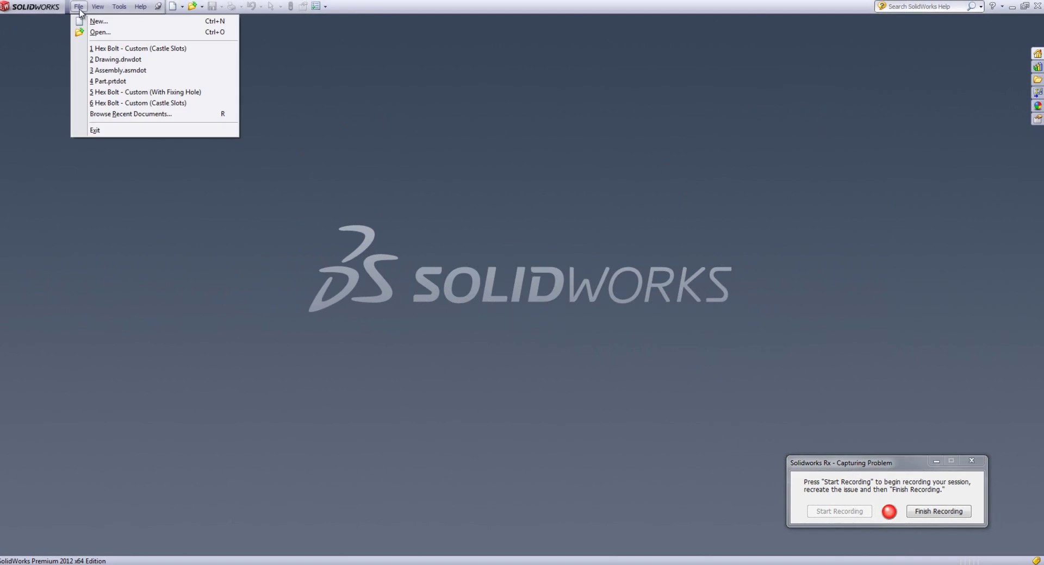
click(113, 51)
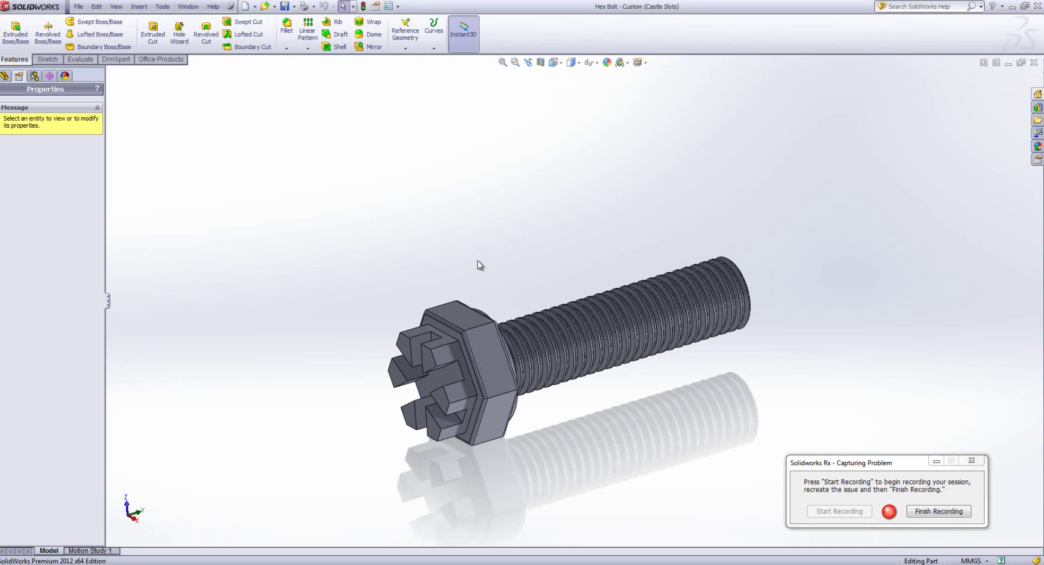
middle_drag(397, 274, 598, 169)
click(7, 79)
middle_drag(397, 227, 419, 127)
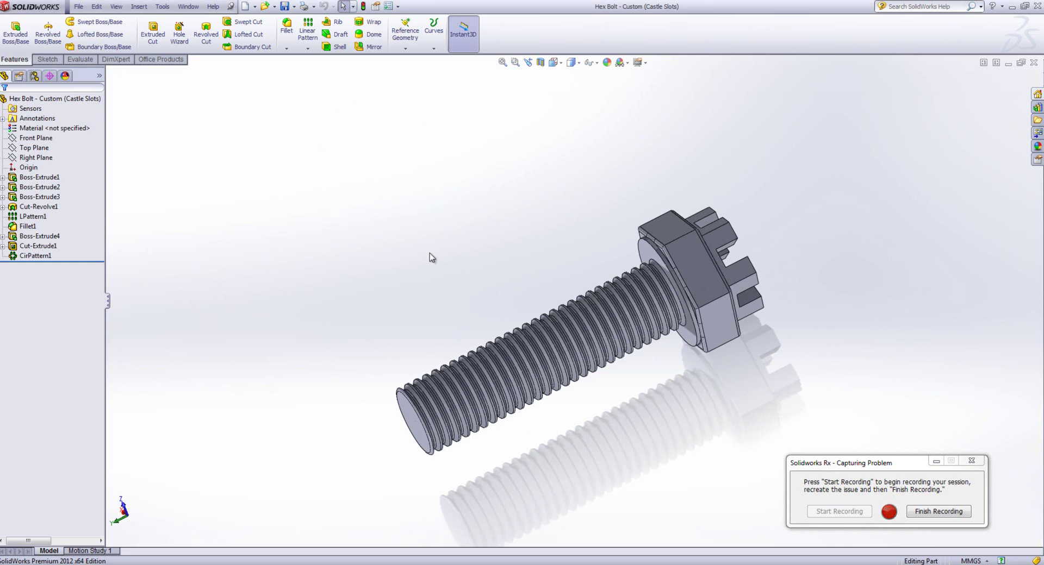
click(939, 512)
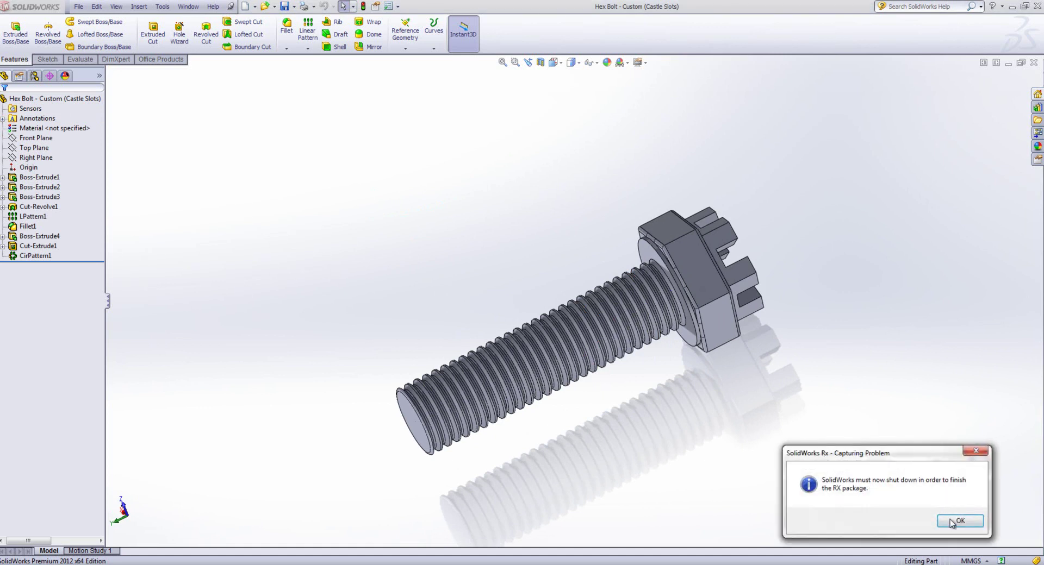
Confirm the SolidWorks shutdown, finish the recording, and review the Add More Files list without adding any.
click(957, 522)
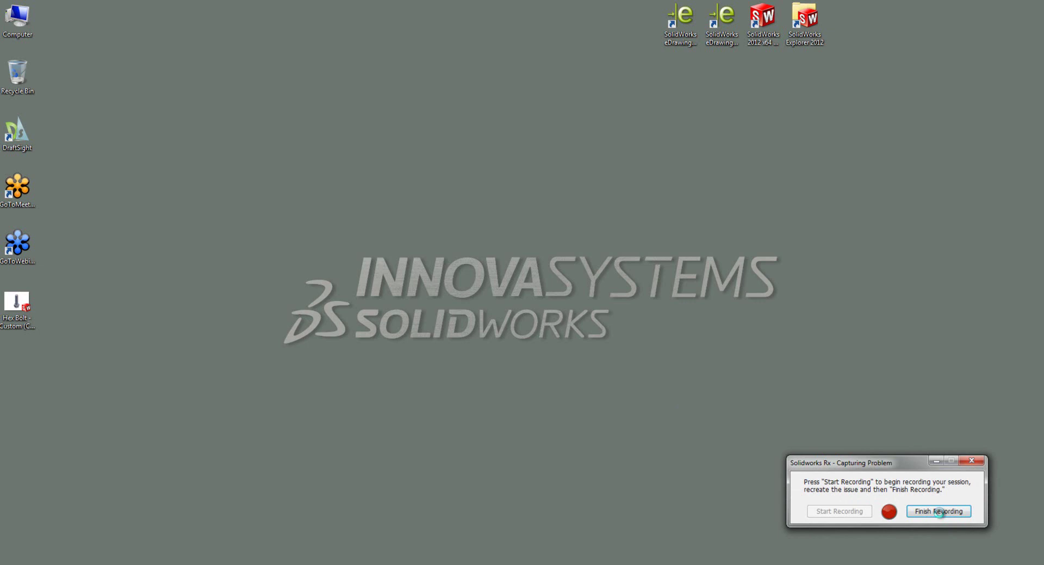
click(939, 512)
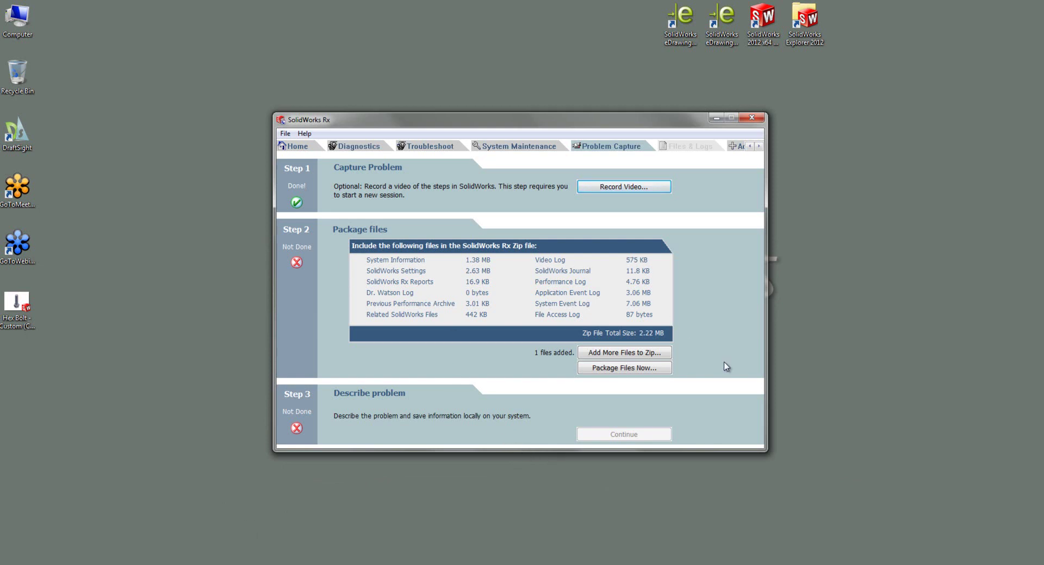
click(668, 357)
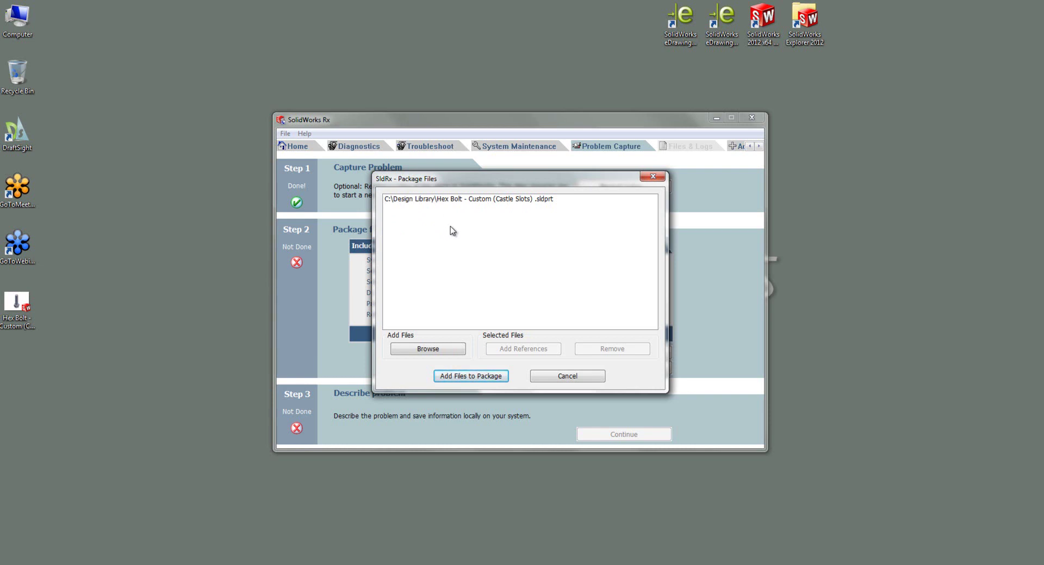
click(565, 377)
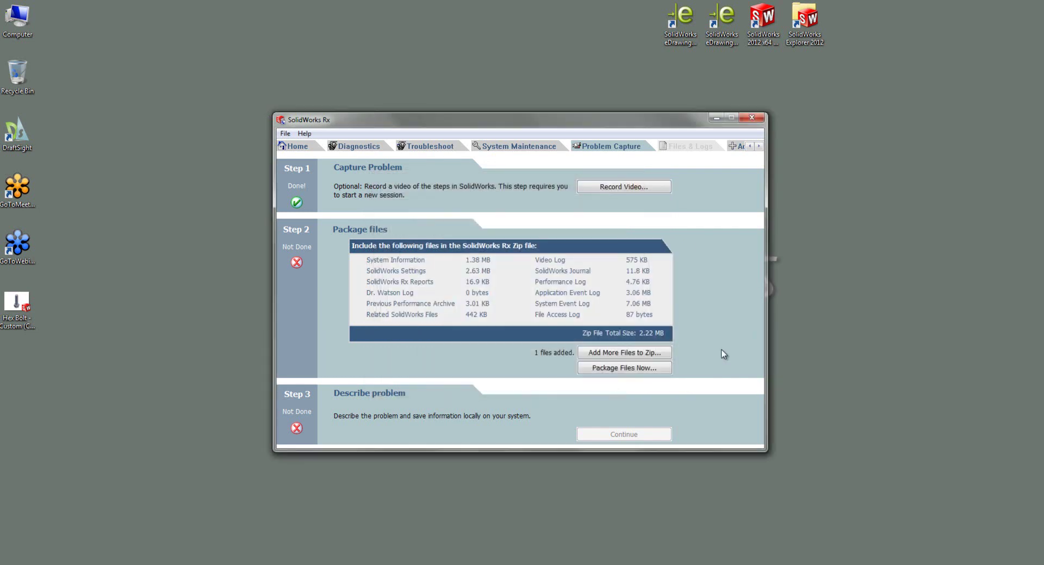
click(662, 354)
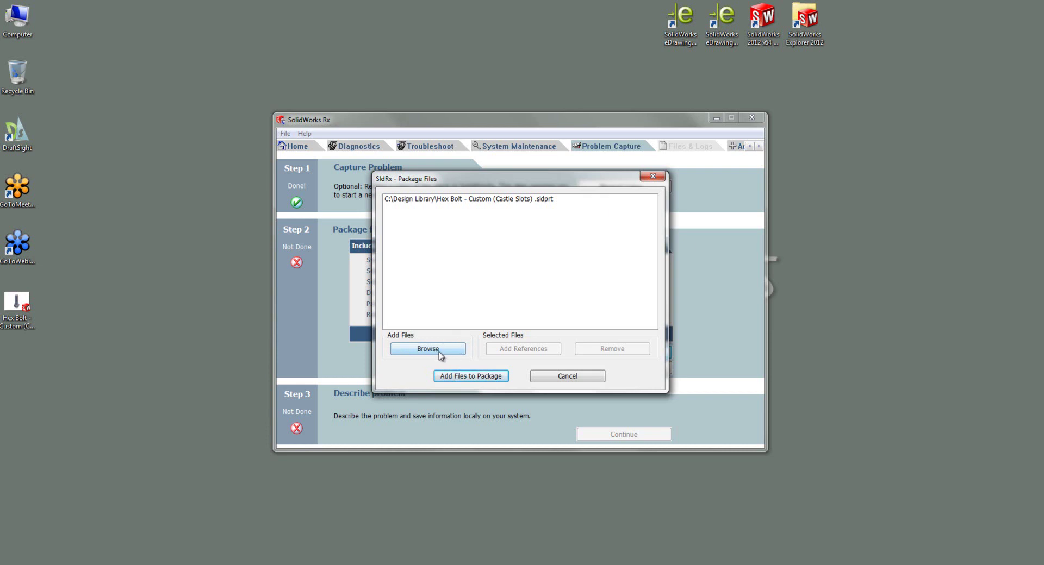
click(566, 378)
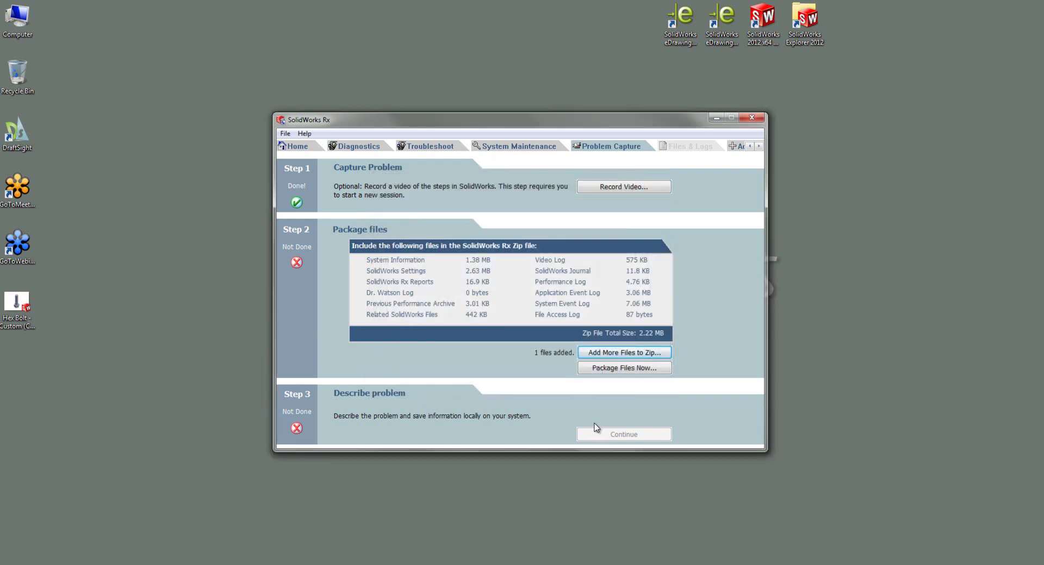
Save the zip package to the Desktop.
click(617, 370)
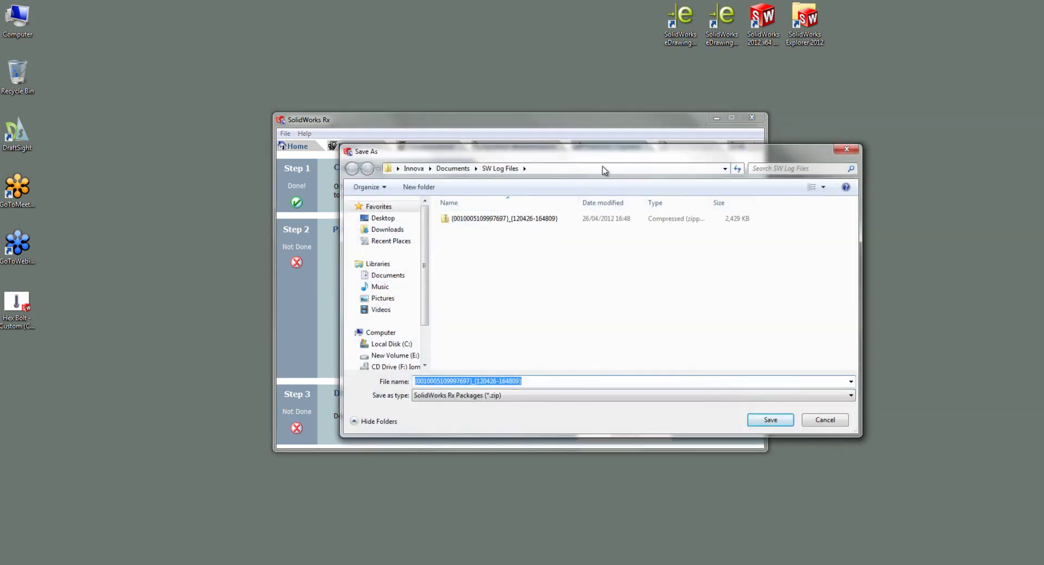
drag(602, 157, 700, 259)
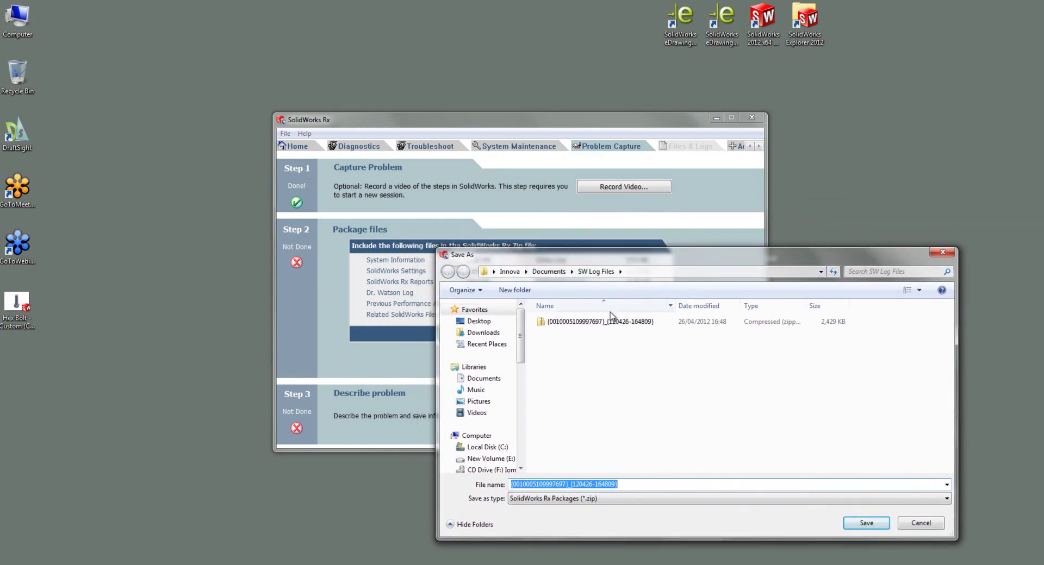
click(493, 272)
click(492, 275)
click(492, 274)
click(523, 273)
click(867, 523)
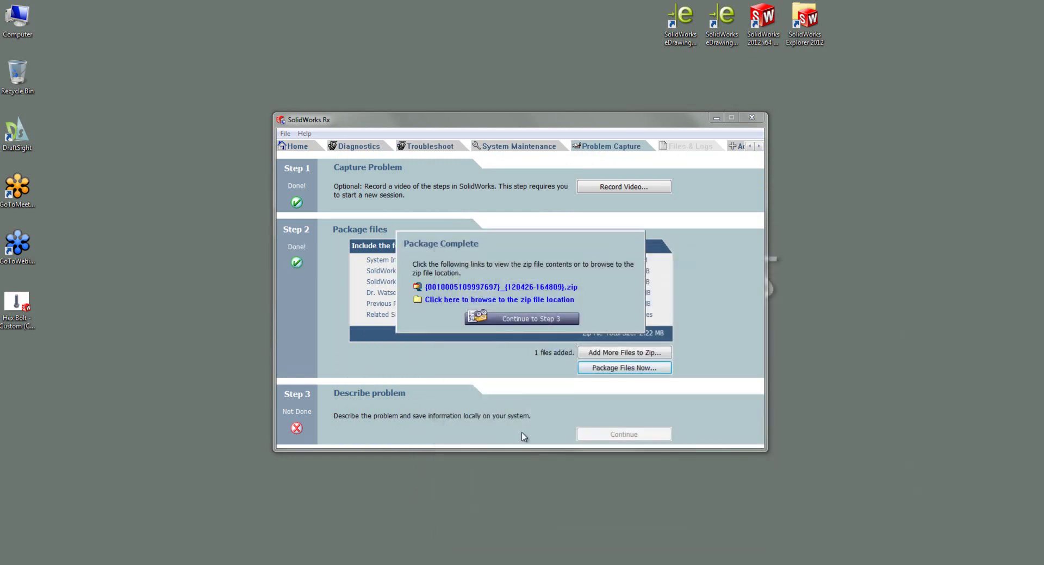
Continue to Step 3 and place the zip icon beside the other desktop icons.
click(545, 320)
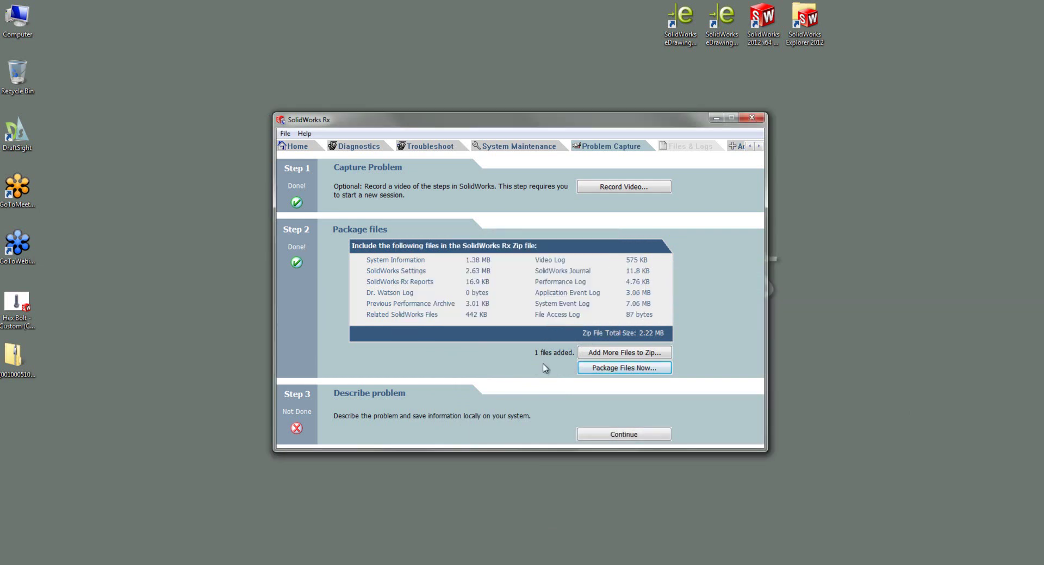
drag(15, 356, 116, 276)
click(725, 174)
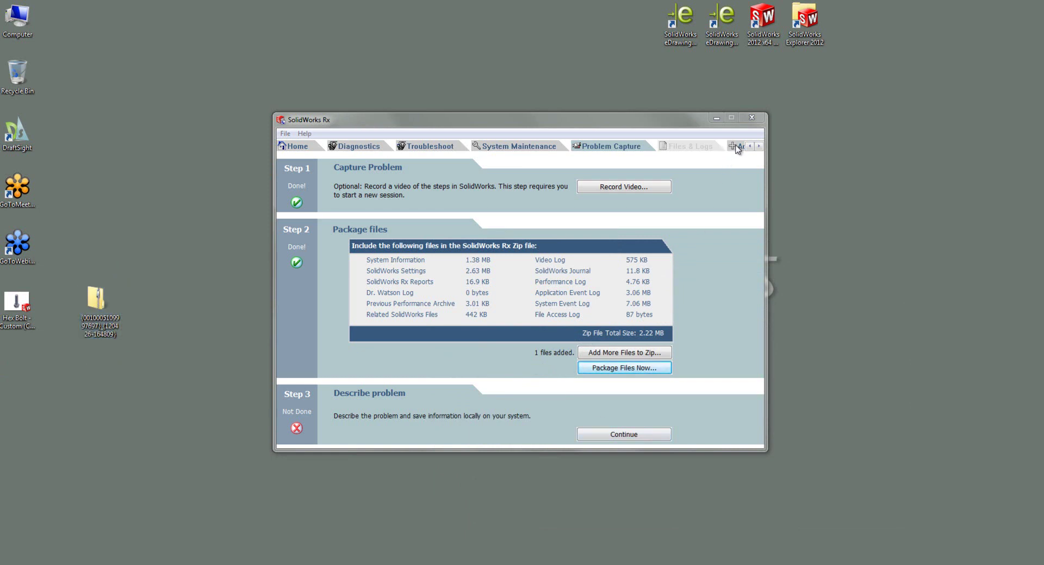
Exit SolidWorks Rx from the Add-in page, confirming Yes, then select the 2.37 MB desktop zip.
click(733, 149)
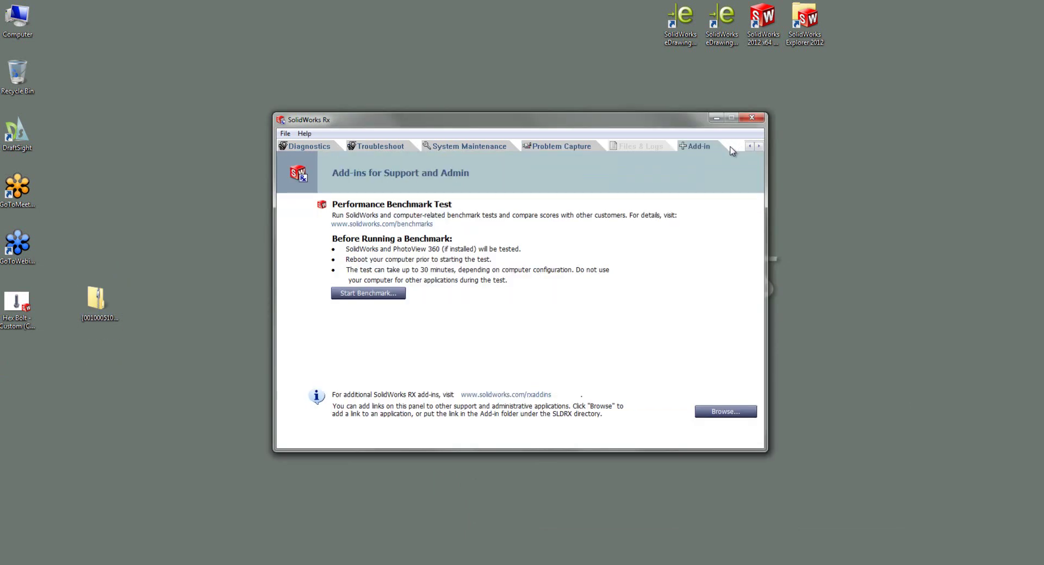
click(752, 118)
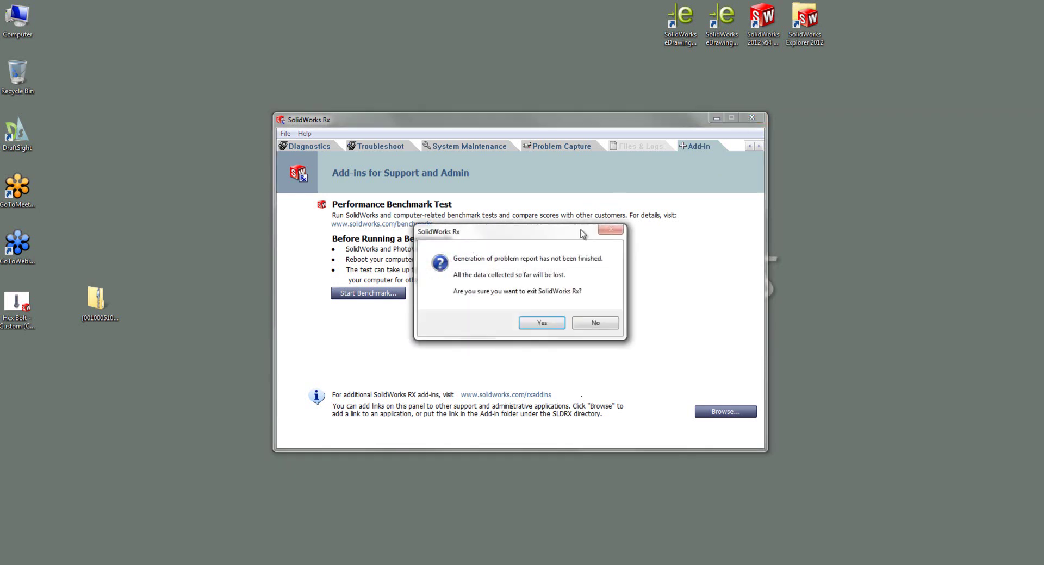
click(549, 322)
click(98, 302)
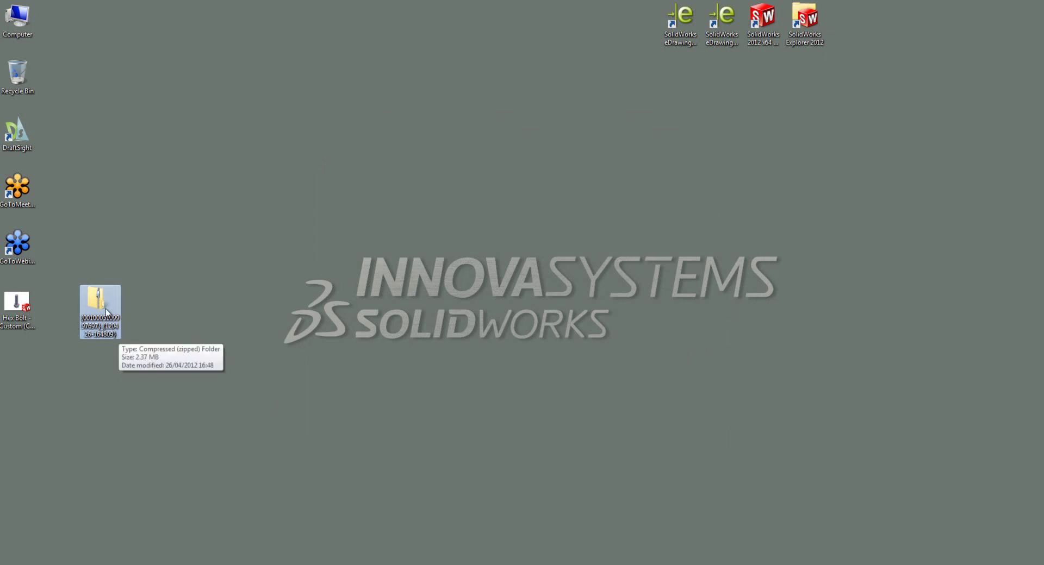
double_click(106, 312)
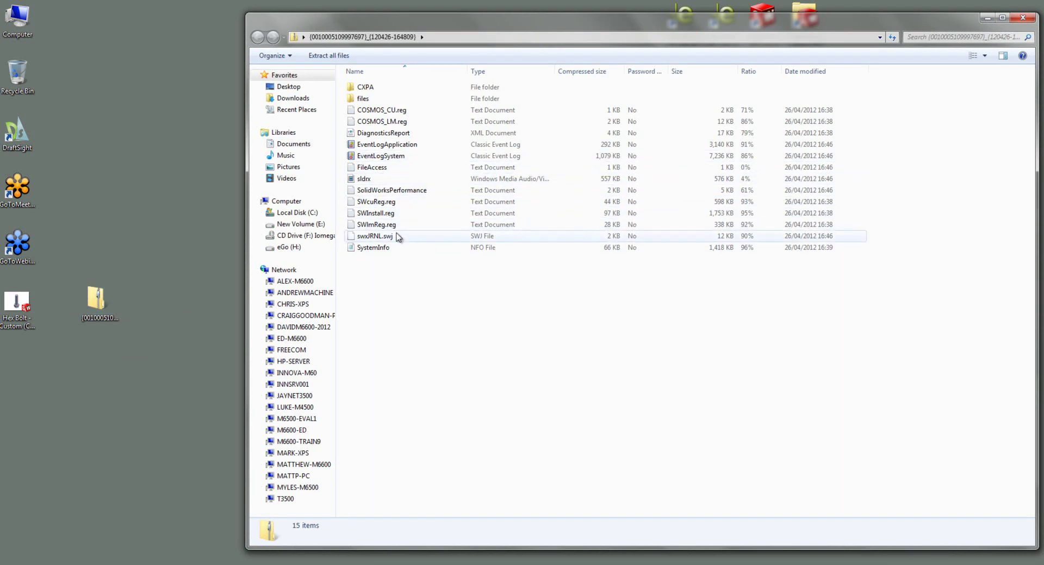
click(1022, 17)
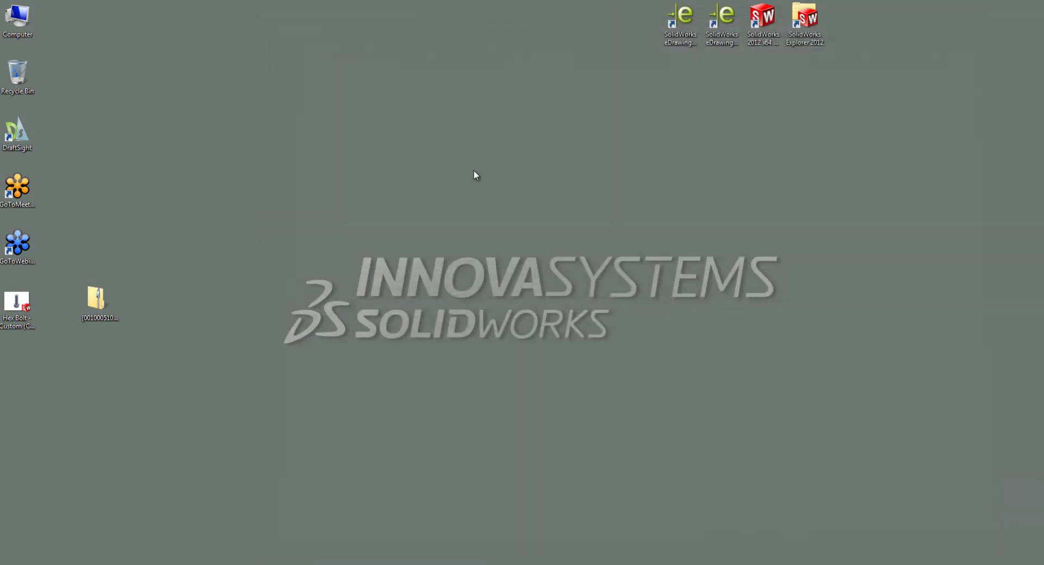